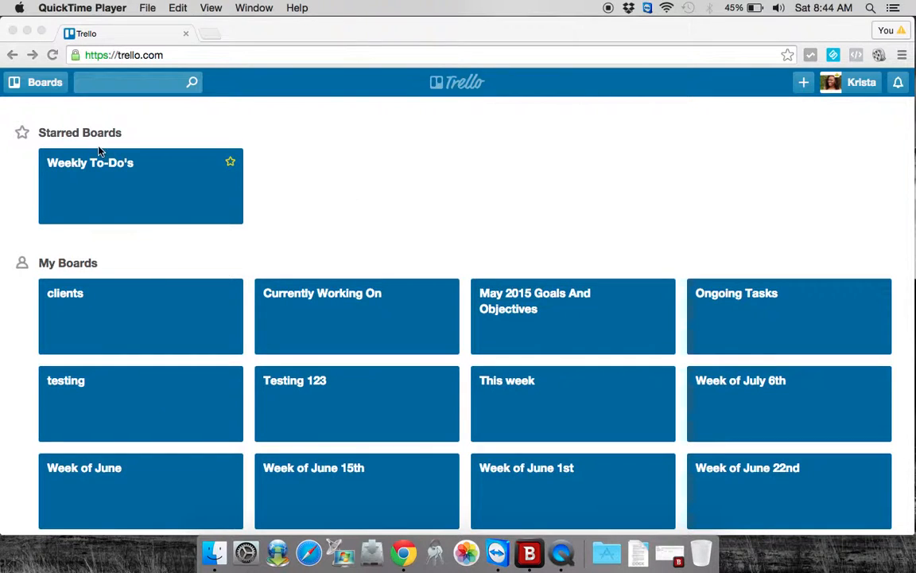
- Browse the full list of boards and view the options for creating a new board
{"action": "left_click", "coordinate": [36, 83]}
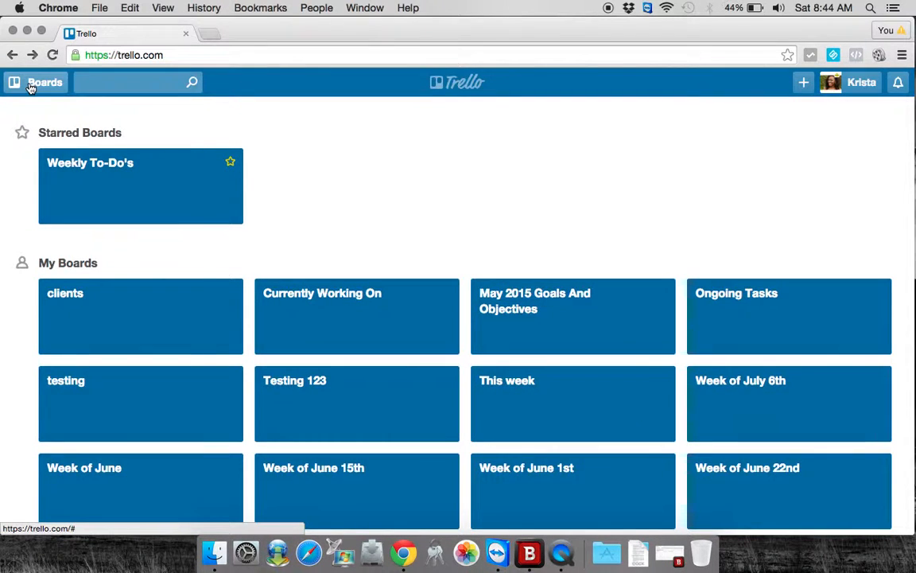
{"action": "left_click", "coordinate": [30, 86]}
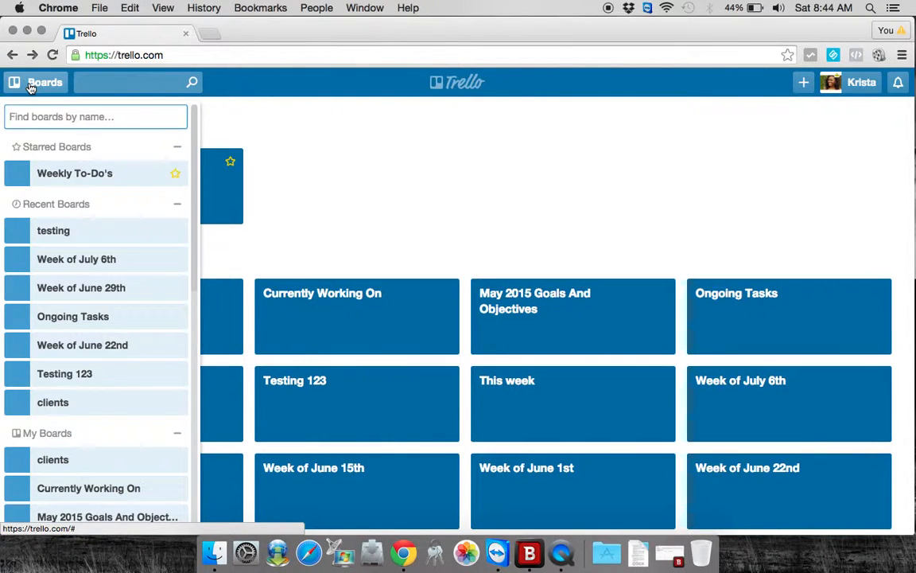
{"action": "scroll", "coordinate": [60, 219], "scroll_direction": "down", "scroll_amount": 3}
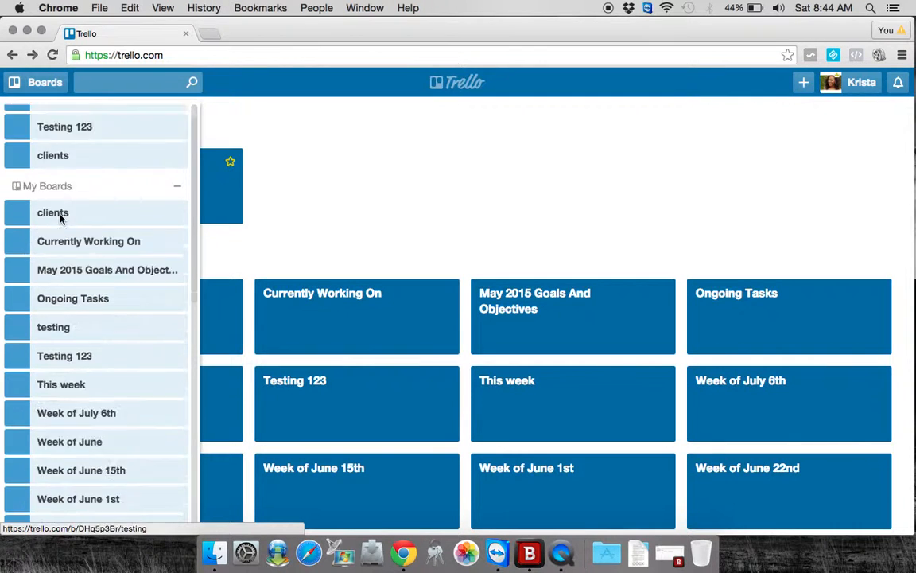
{"action": "scroll", "coordinate": [57, 263], "scroll_direction": "down", "scroll_amount": 5}
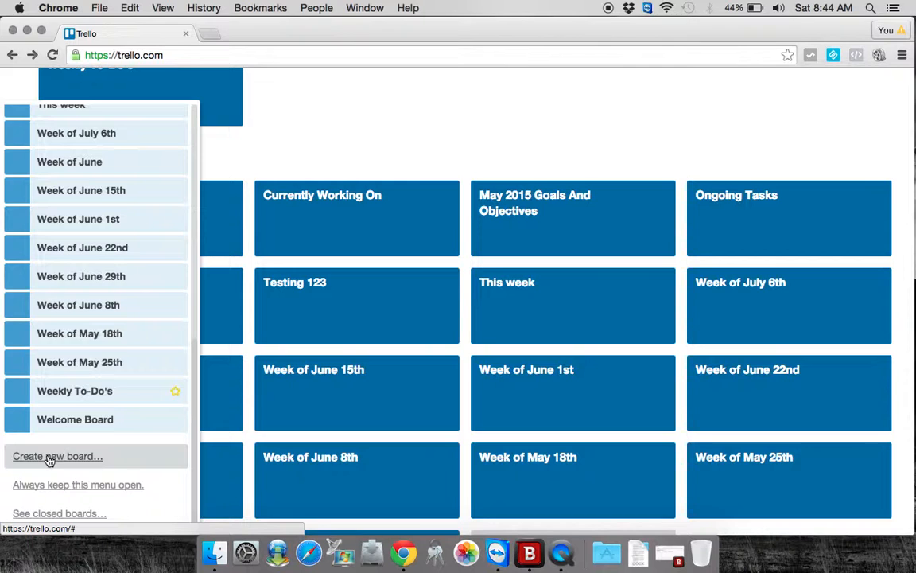
{"action": "scroll", "coordinate": [438, 131], "scroll_direction": "up", "scroll_amount": 3}
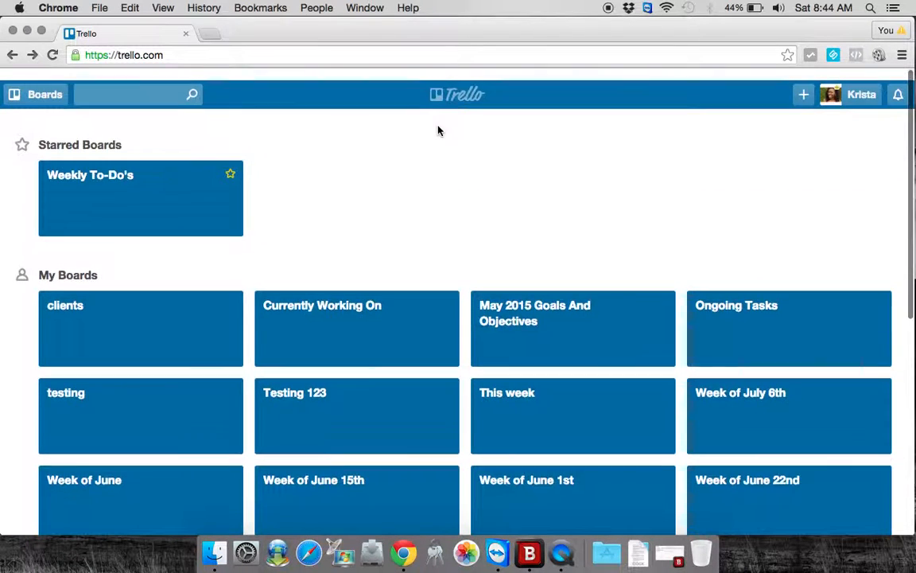
{"action": "left_click", "coordinate": [804, 84]}
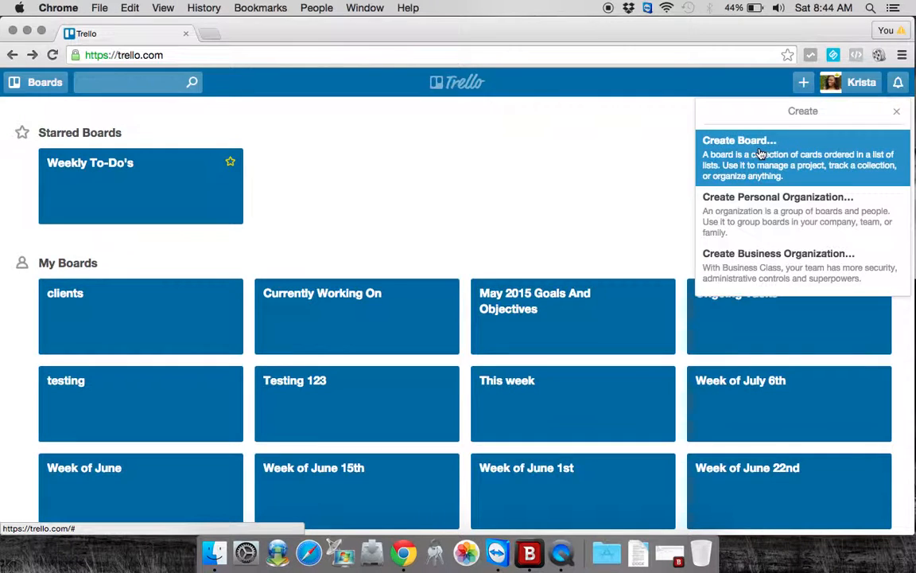
- Open the testing board and look across its weekday lists
{"action": "left_click", "coordinate": [191, 410]}
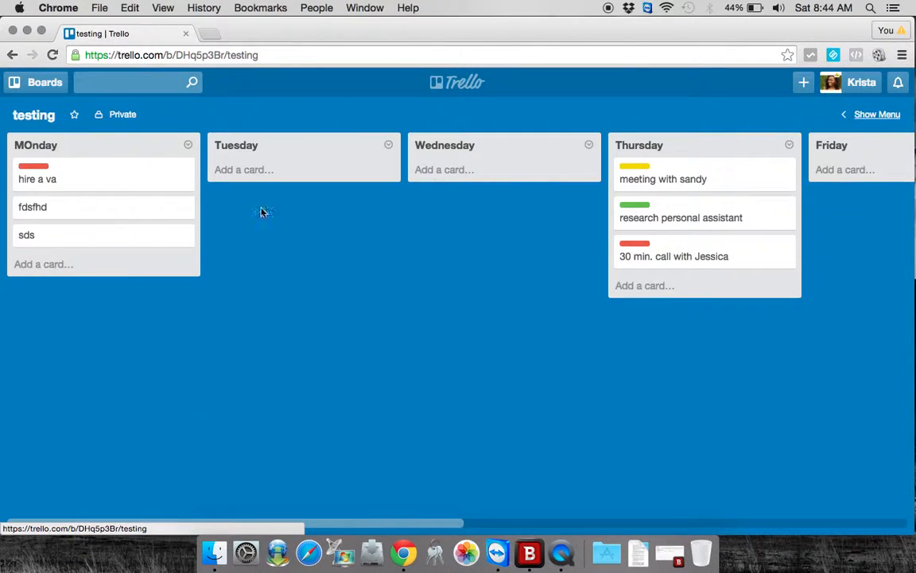
{"action": "scroll", "coordinate": [388, 223], "scroll_direction": "right", "scroll_amount": 1}
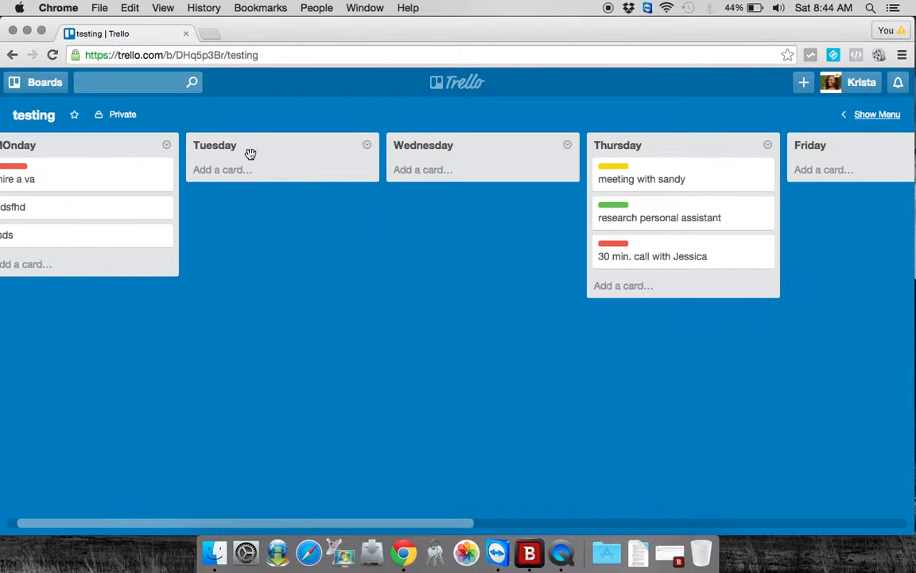
{"action": "scroll", "coordinate": [251, 153], "scroll_direction": "left", "scroll_amount": 1}
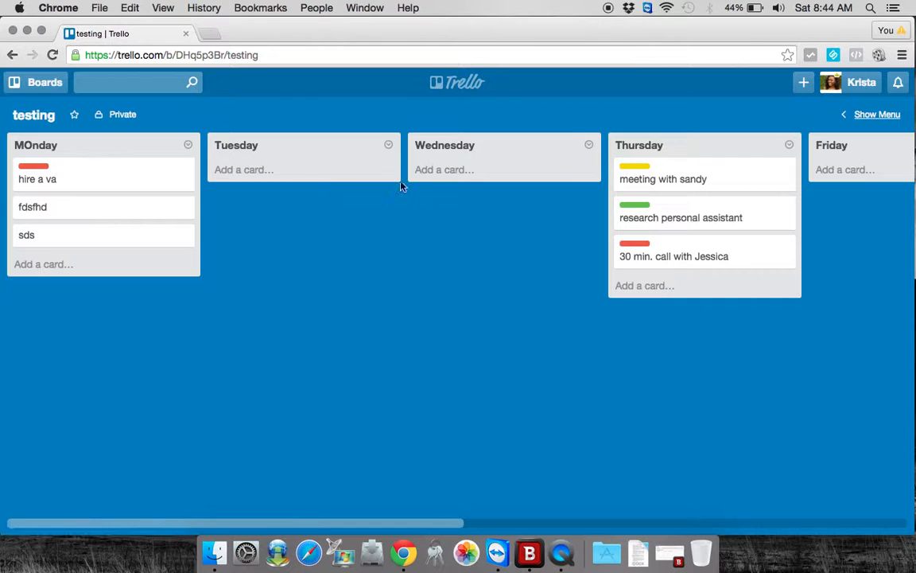
{"action": "scroll", "coordinate": [401, 164], "scroll_direction": "right", "scroll_amount": 5}
{"action": "scroll", "coordinate": [398, 189], "scroll_direction": "right", "scroll_amount": 6}
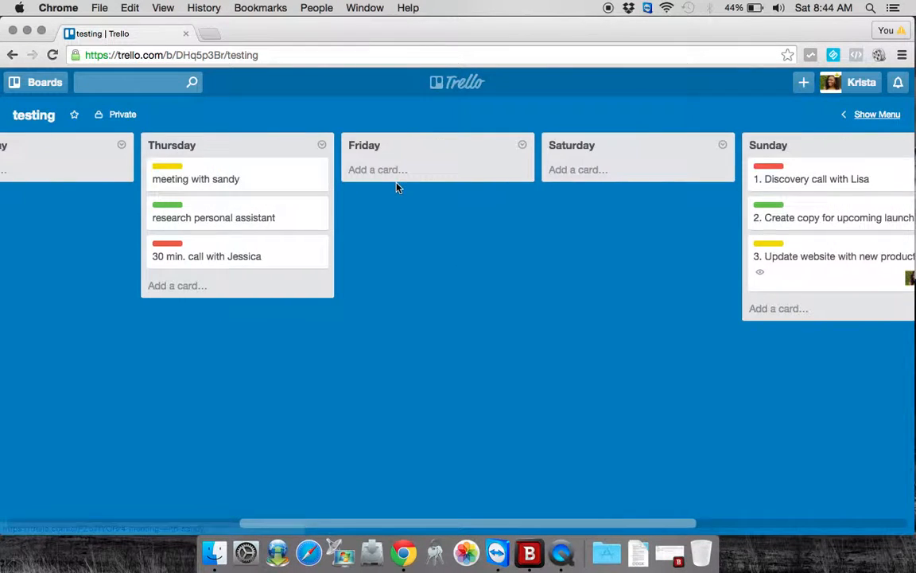
{"action": "scroll", "coordinate": [399, 188], "scroll_direction": "left", "scroll_amount": 4}
{"action": "scroll", "coordinate": [399, 189], "scroll_direction": "left", "scroll_amount": 6}
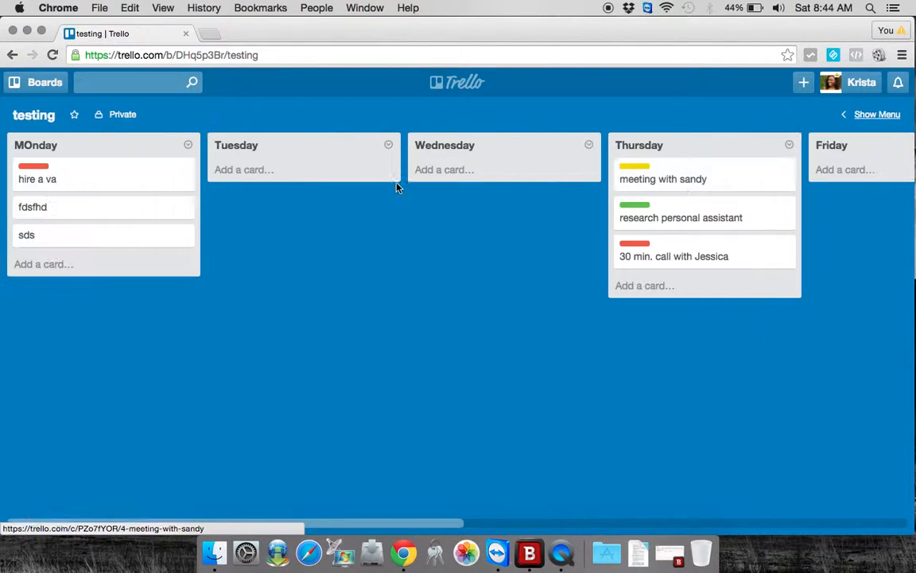
- Add a new list named Website at the end of the testing board
{"action": "scroll", "coordinate": [327, 180], "scroll_direction": "right", "scroll_amount": 15}
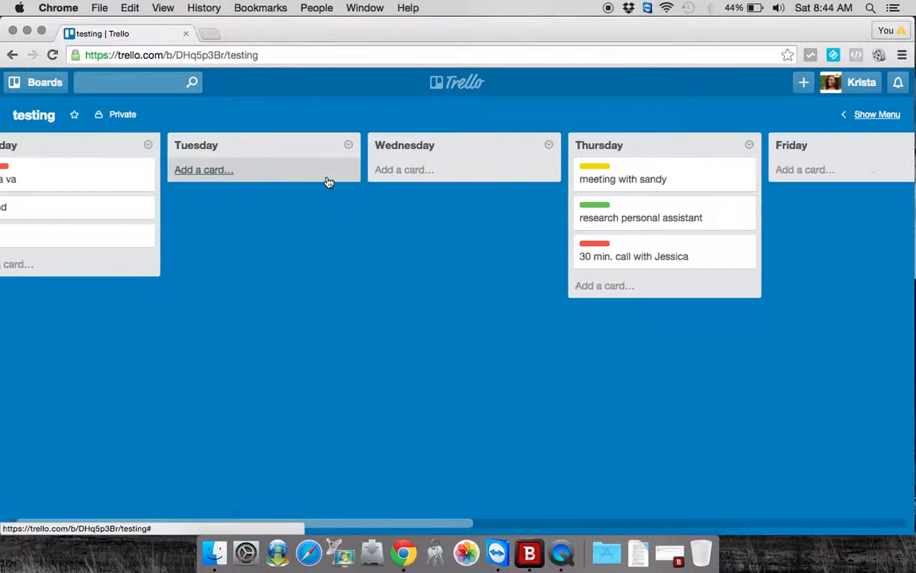
{"action": "left_click", "coordinate": [738, 151]}
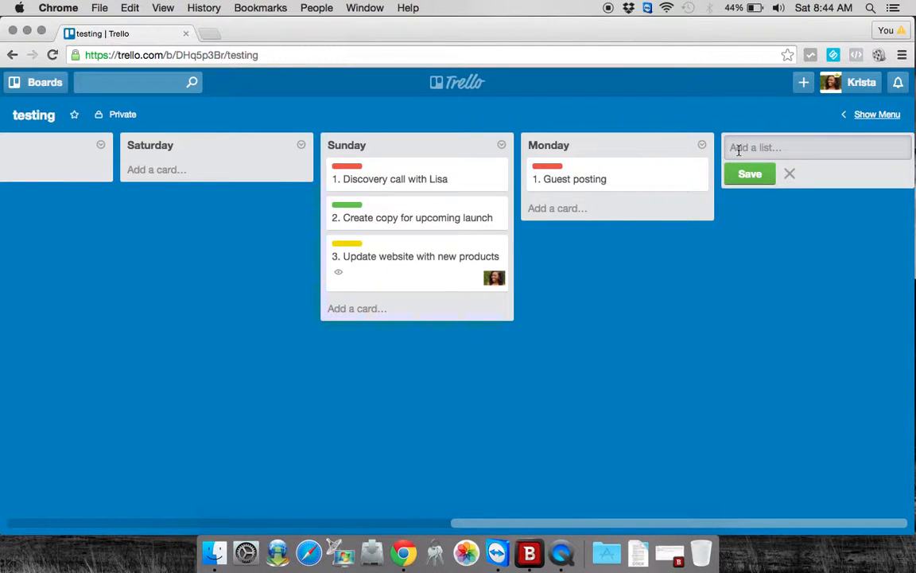
{"action": "type", "text": "Website"}
{"action": "key", "text": "Return"}
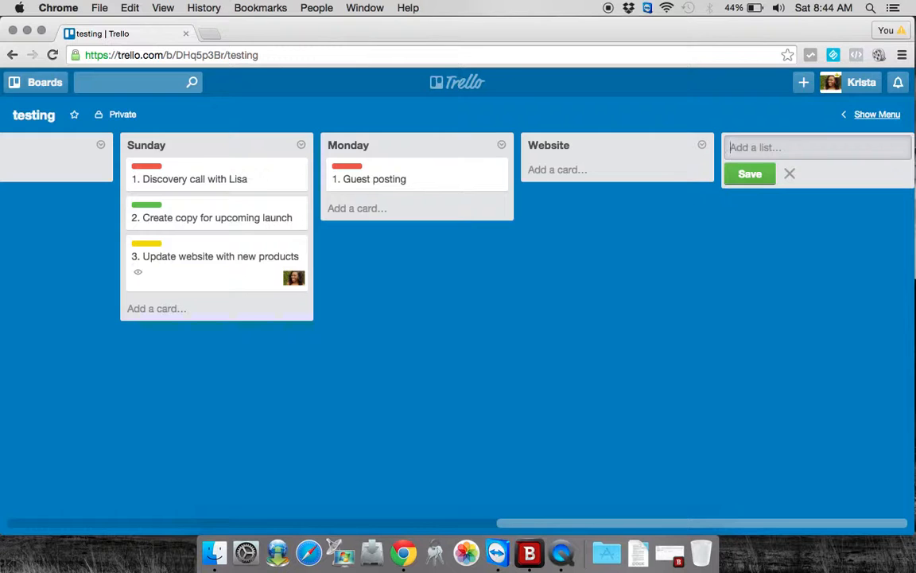
- Add a card titled "1. Website copy" to the Website list
{"action": "left_click", "coordinate": [596, 172]}
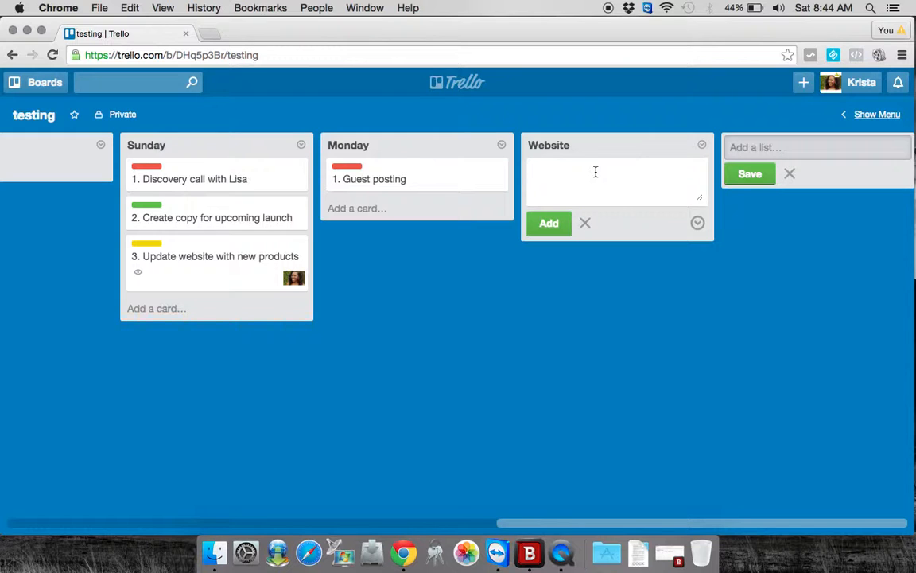
{"action": "type", "text": "1.WEbsite"}
{"action": "key", "text": "BackSpace"}
{"action": "key", "text": "BackSpace"}
{"action": "key", "text": "BackSpace"}
{"action": "key", "text": "BackSpace"}
{"action": "key", "text": "BackSpace"}
{"action": "type", "text": "bsite copy"}
{"action": "key", "text": "Return"}
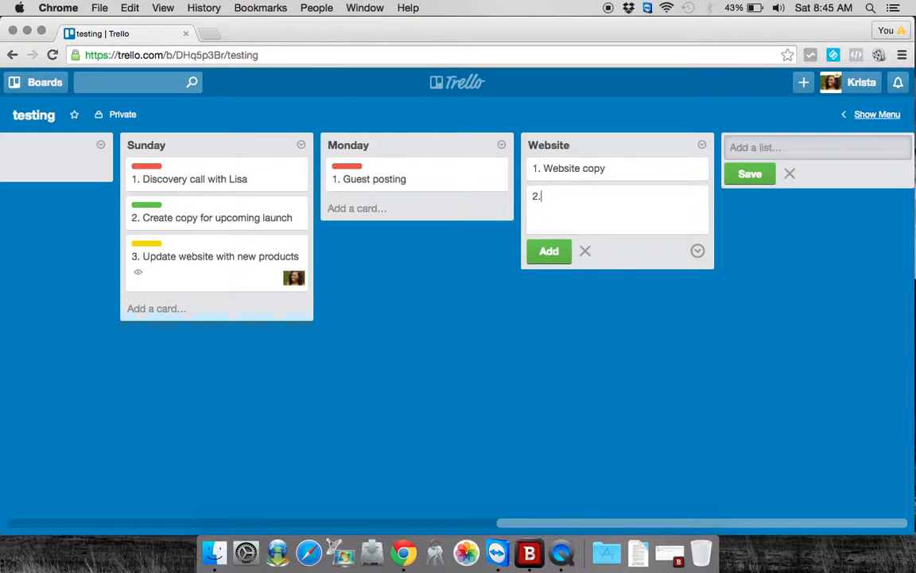
- Add two more cards to the Website list, "2.Colour Layout" and "3.Sales and Products"
{"action": "type", "text": "2.Colour Layout"}
{"action": "key", "text": "Return"}
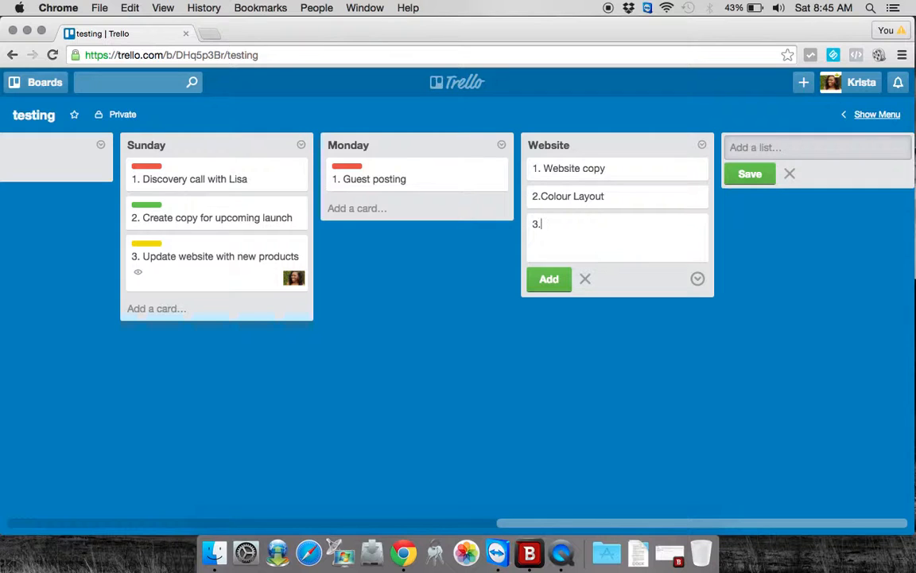
{"action": "type", "text": "3.Sales and Products"}
{"action": "key", "text": "Return"}
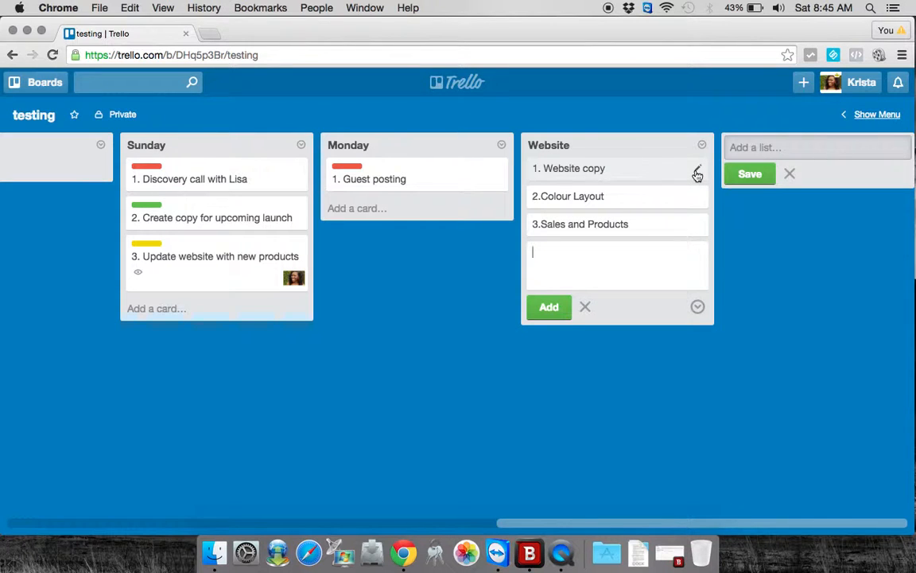
- Give the "1. Website copy" card a red label and save it
{"action": "left_click", "coordinate": [697, 173]}
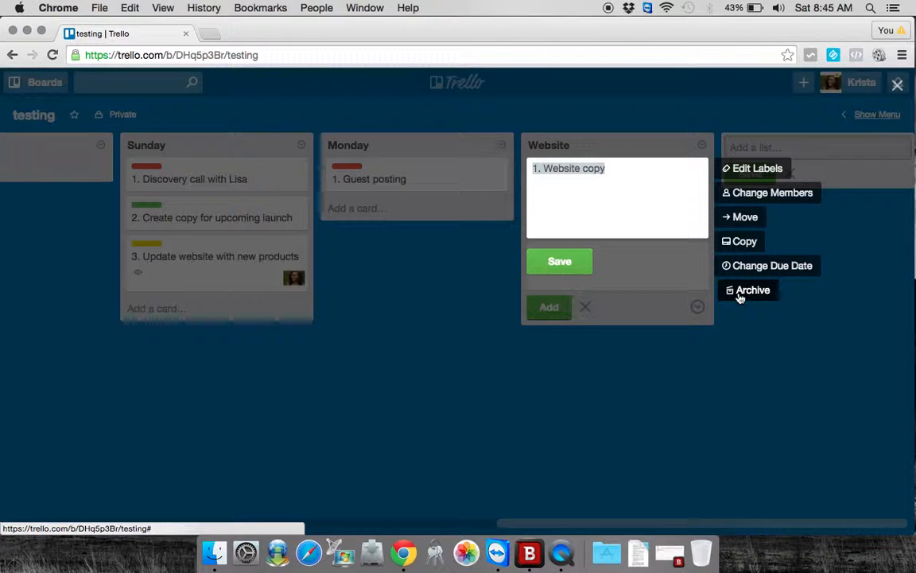
{"action": "left_click", "coordinate": [745, 170]}
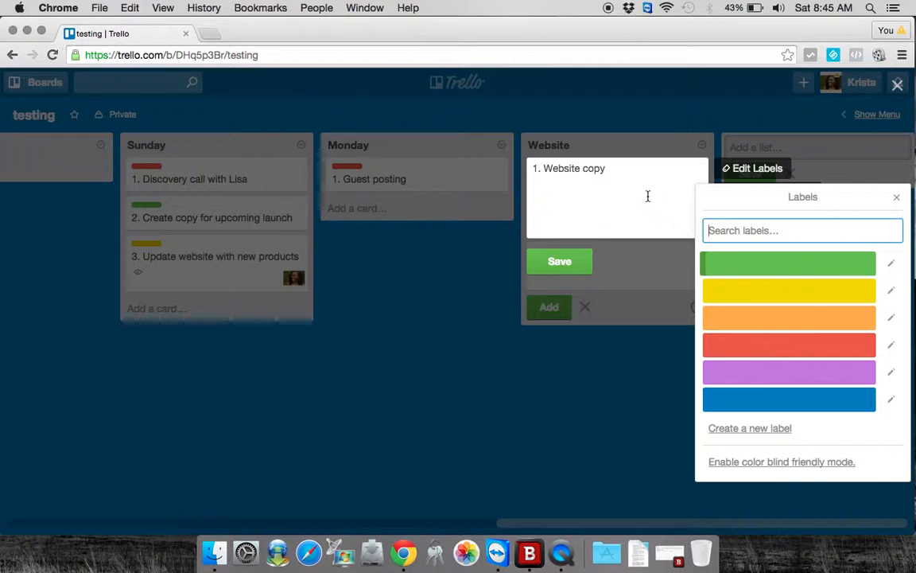
{"action": "left_click", "coordinate": [738, 354]}
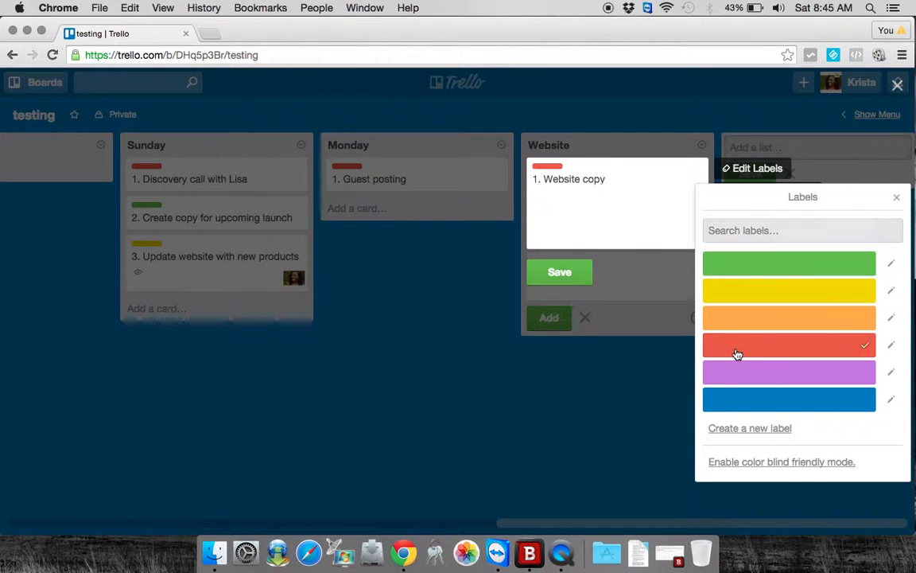
{"action": "left_click", "coordinate": [575, 273]}
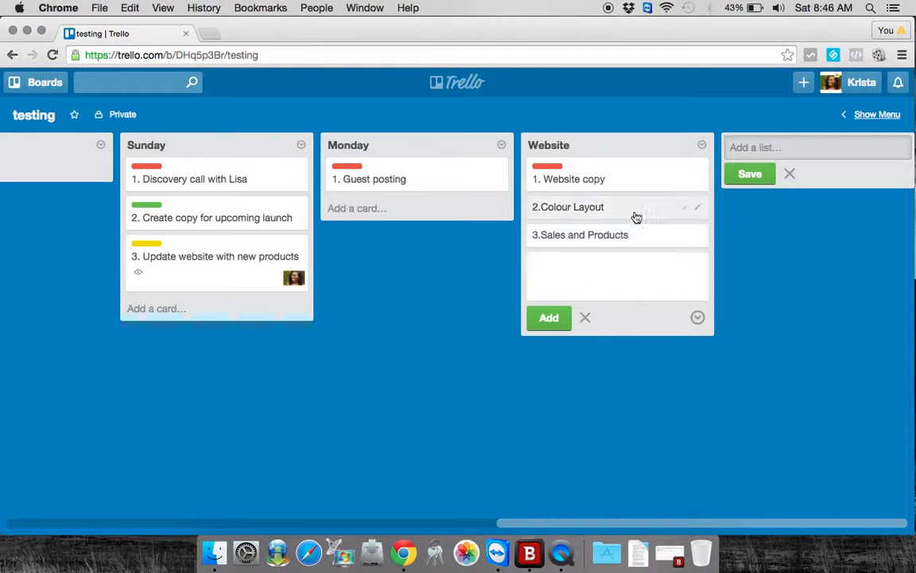
- Give the "2.Colour Layout" card a green label and save it
{"action": "left_click", "coordinate": [697, 208]}
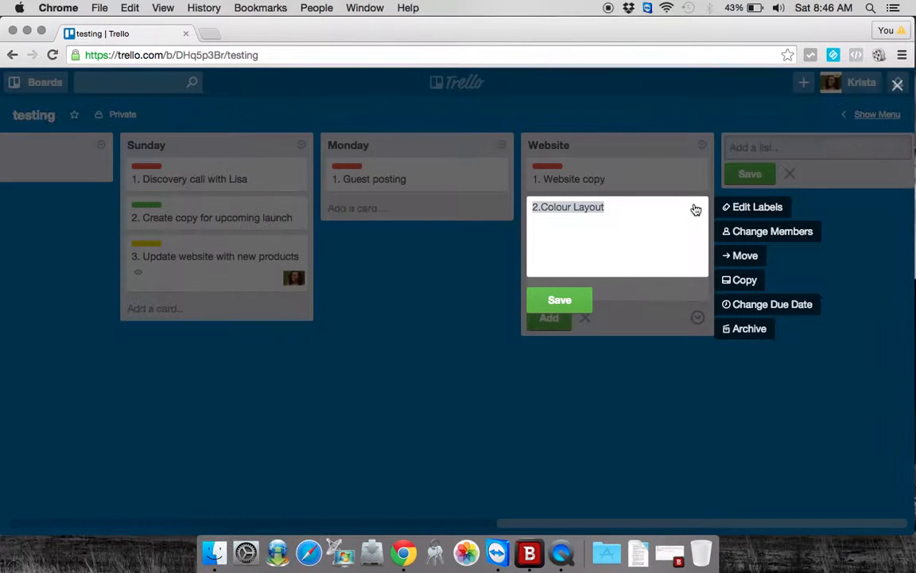
{"action": "left_click", "coordinate": [760, 209]}
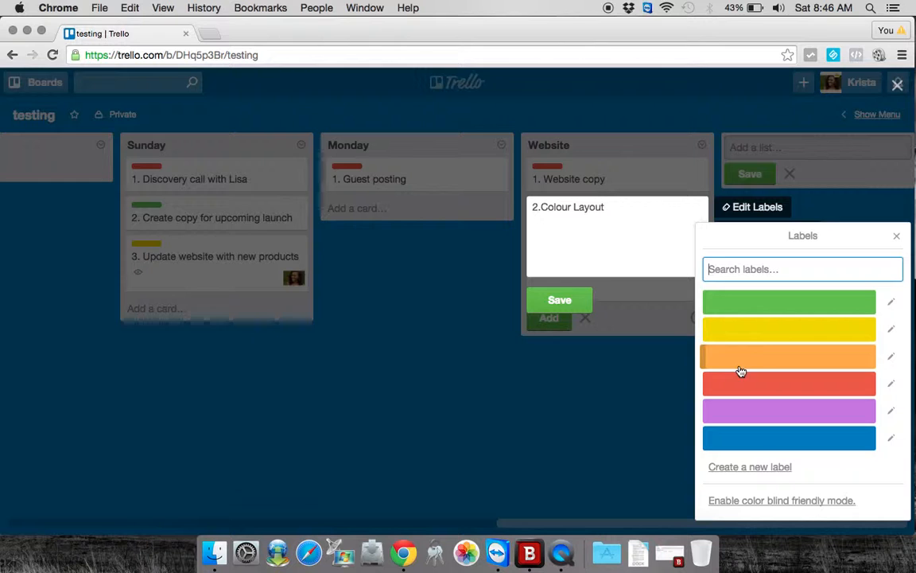
{"action": "left_click", "coordinate": [743, 307]}
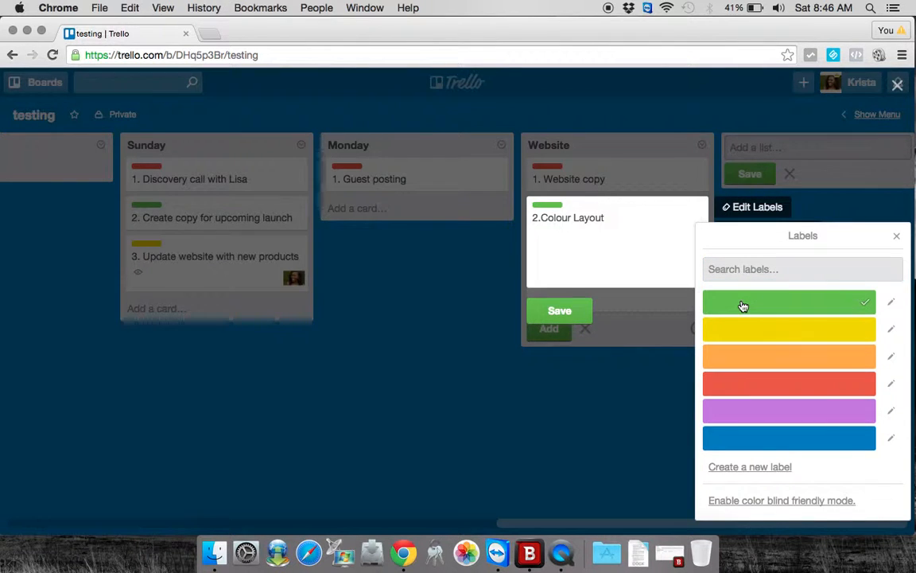
{"action": "left_click", "coordinate": [547, 310]}
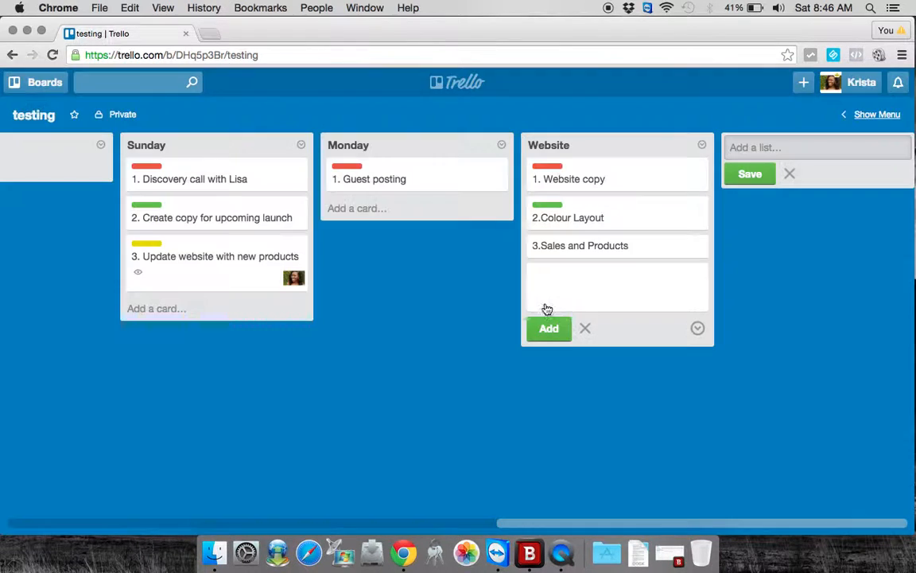
- Give the "3.Sales and Products" card a yellow label and save it
{"action": "left_click", "coordinate": [694, 251]}
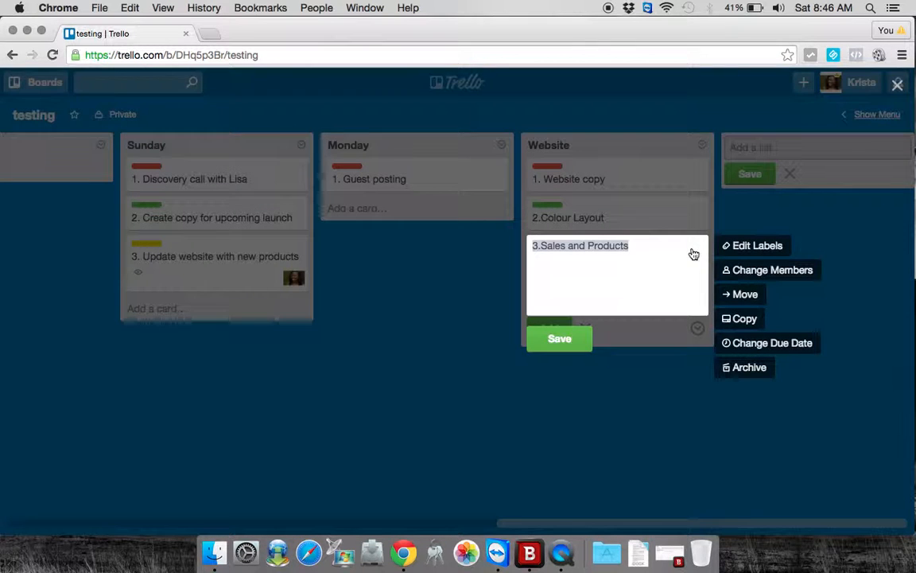
{"action": "left_click", "coordinate": [748, 251]}
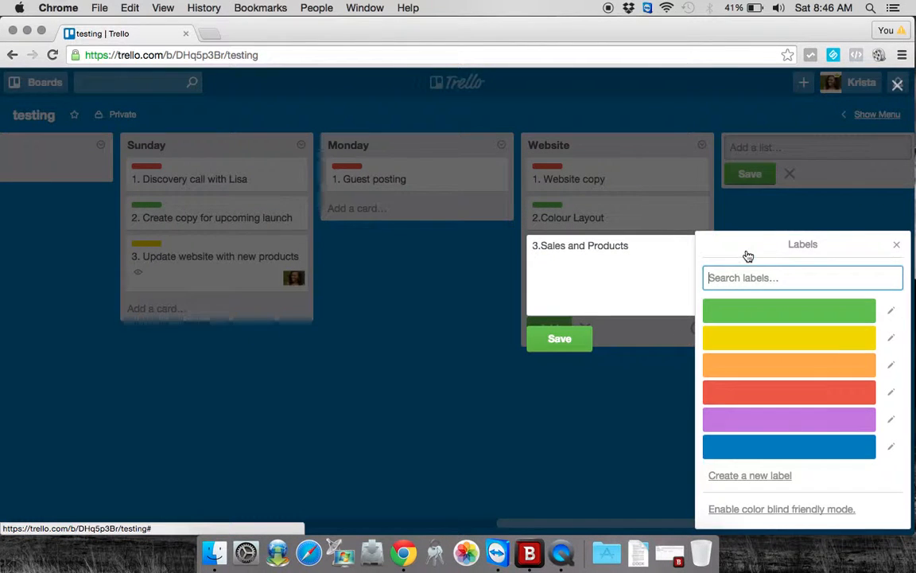
{"action": "left_click", "coordinate": [769, 350]}
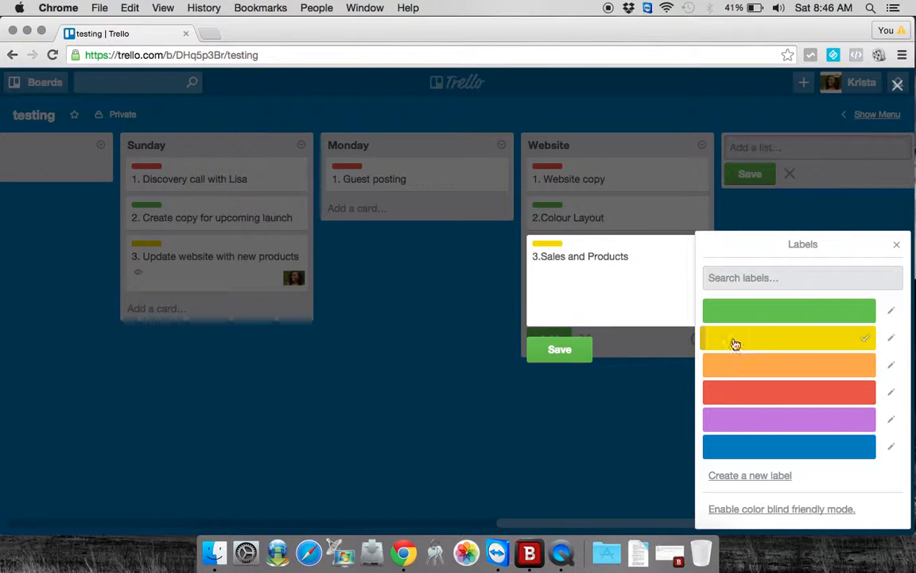
{"action": "left_click", "coordinate": [557, 348]}
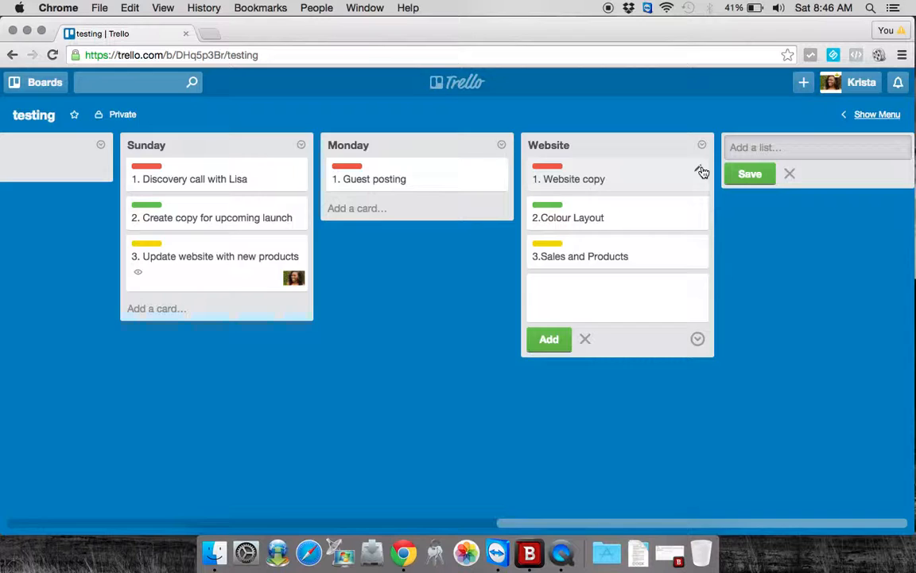
- Assign the board's only listed member to the "1. Website copy" card and save it
{"action": "left_click", "coordinate": [702, 172]}
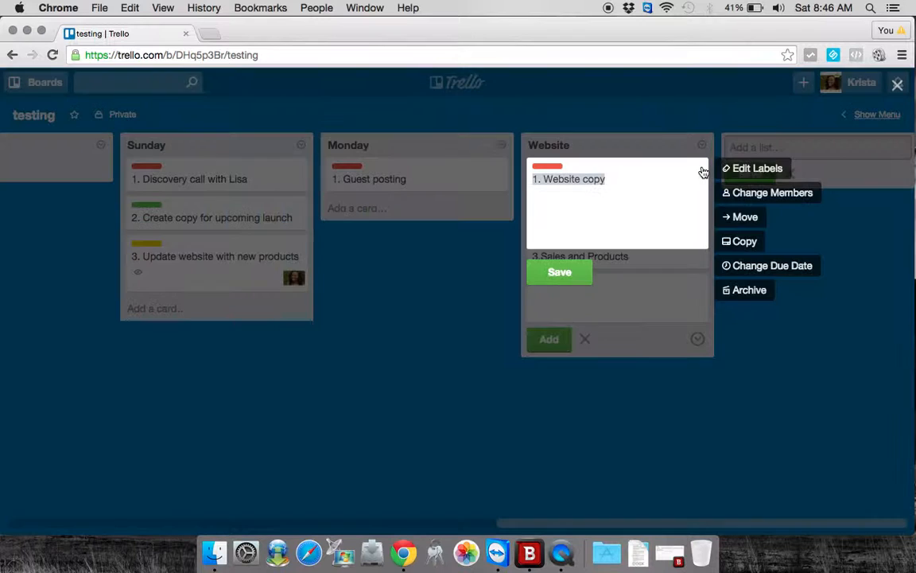
{"action": "left_click", "coordinate": [739, 196]}
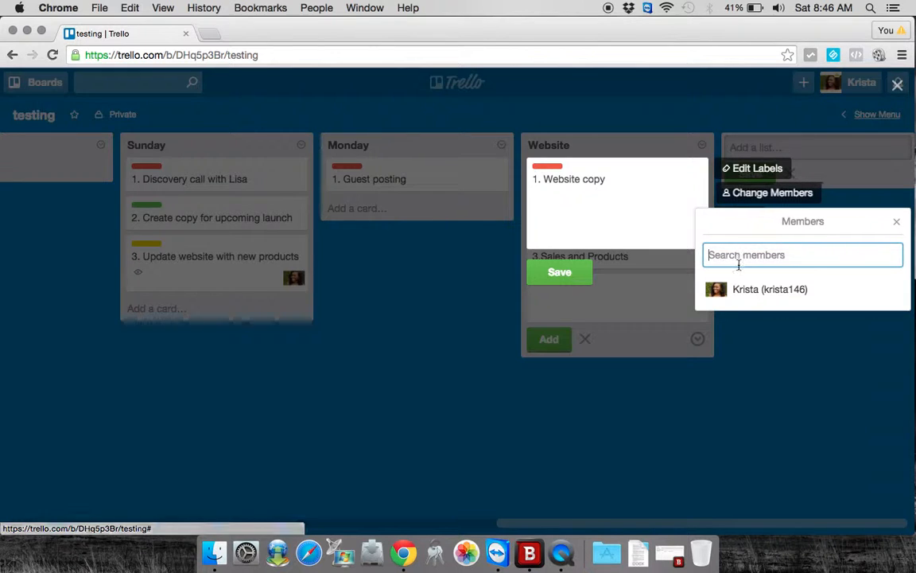
{"action": "left_click", "coordinate": [773, 290]}
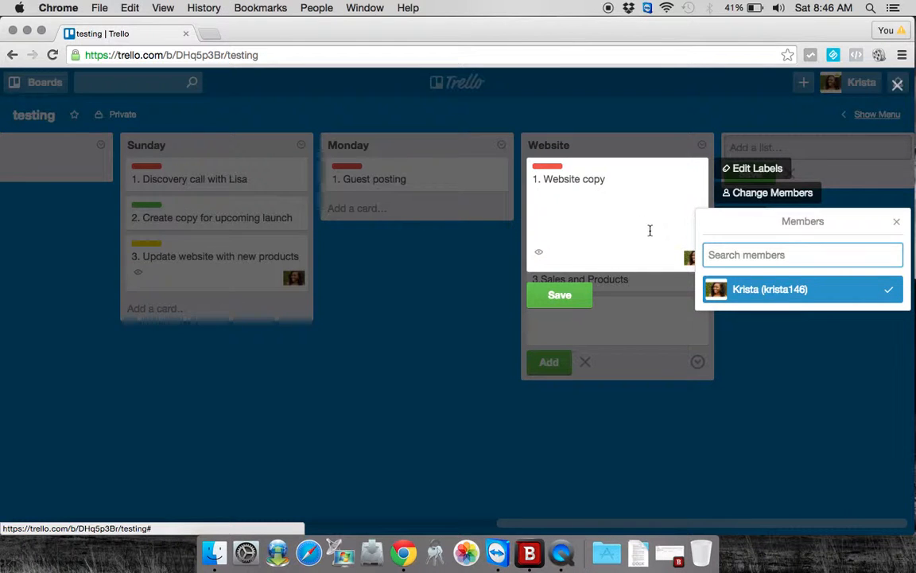
{"action": "left_click", "coordinate": [567, 299]}
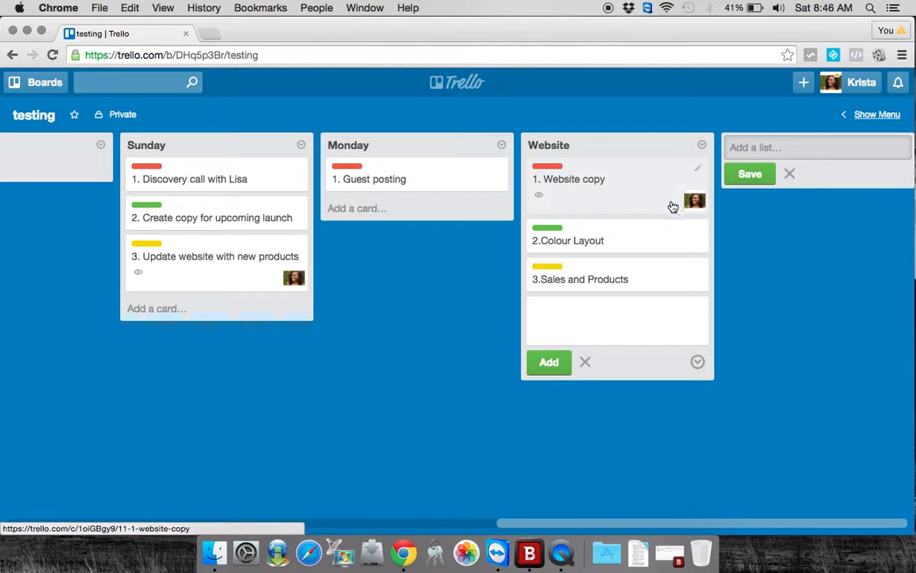
- Examine the board, list and position options for moving the "2.Colour Layout" card, and its copy options
{"action": "left_click", "coordinate": [698, 233]}
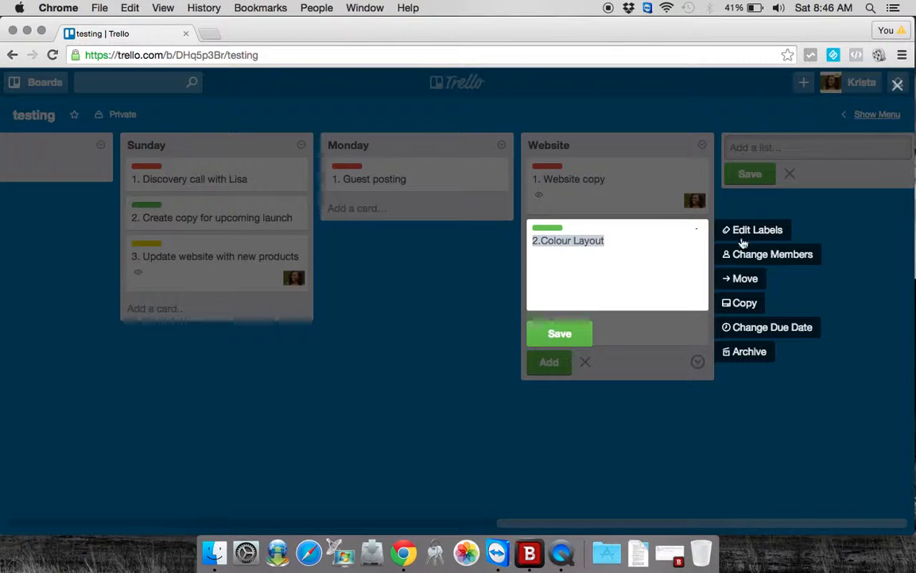
{"action": "left_click", "coordinate": [746, 280]}
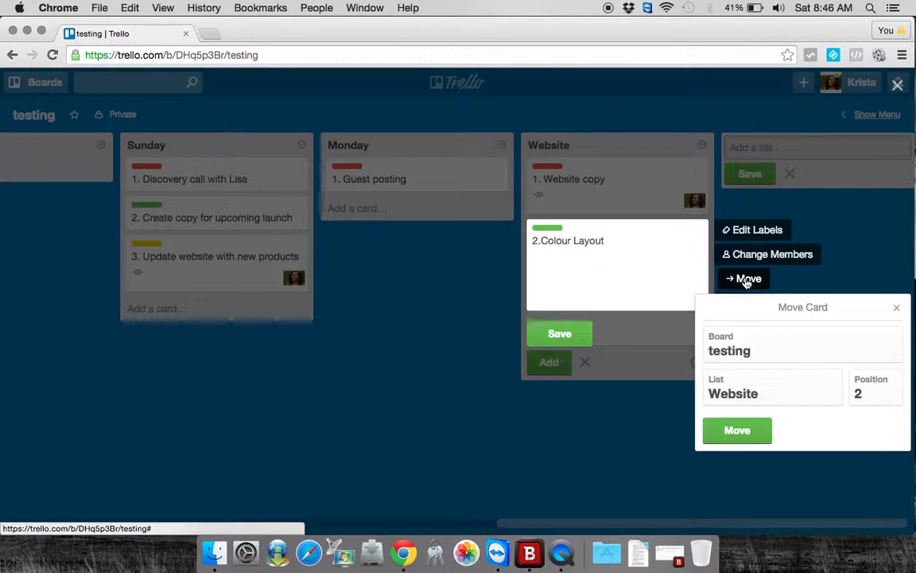
{"action": "left_click", "coordinate": [742, 352]}
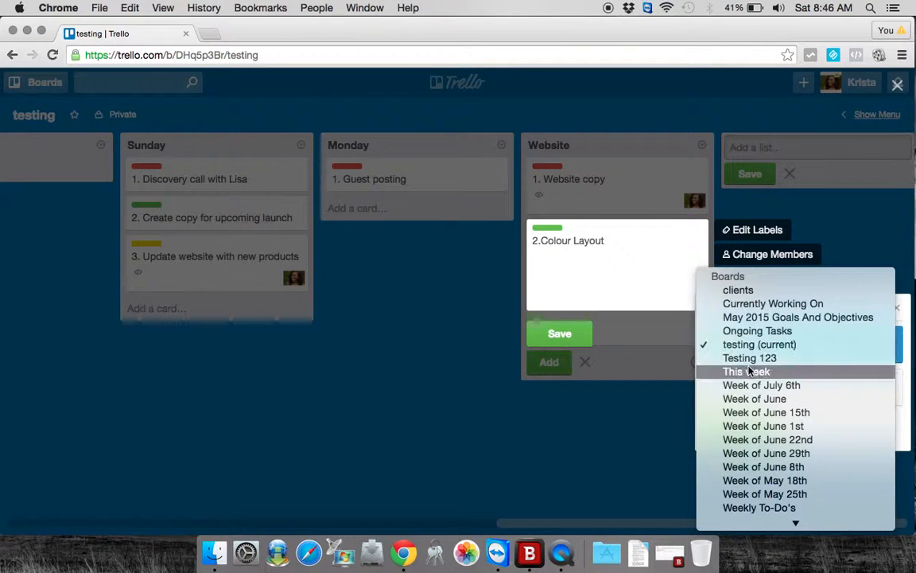
{"action": "scroll", "coordinate": [752, 373], "scroll_direction": "down", "scroll_amount": 1}
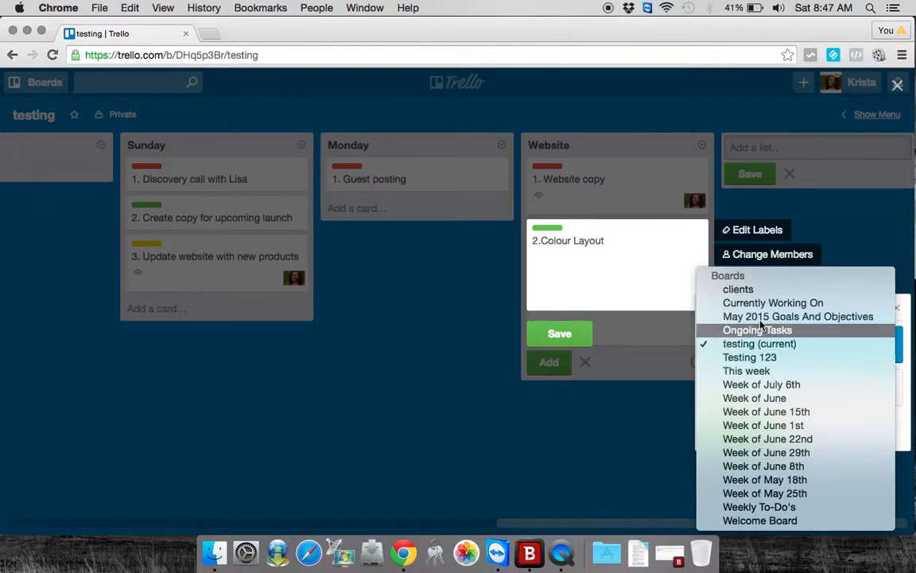
{"action": "left_click", "coordinate": [652, 315]}
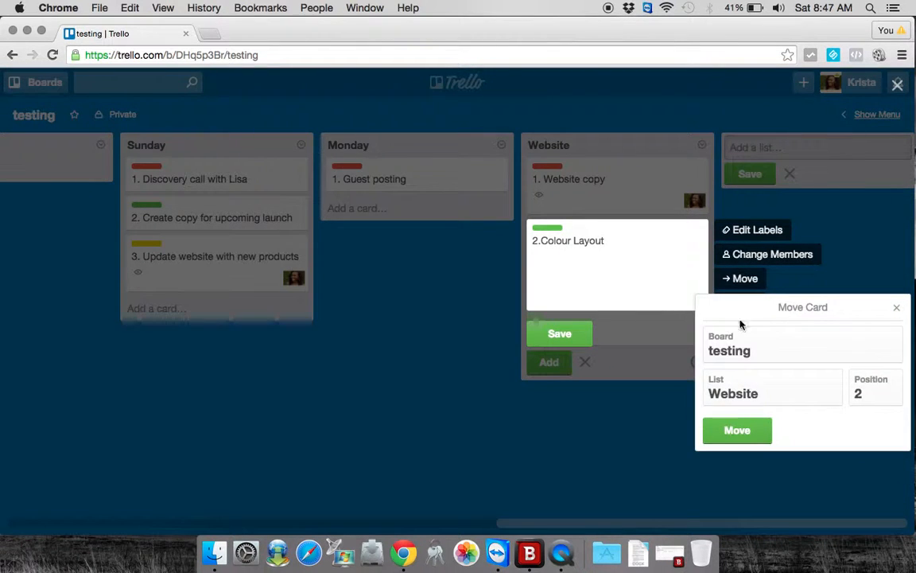
{"action": "left_click", "coordinate": [777, 389]}
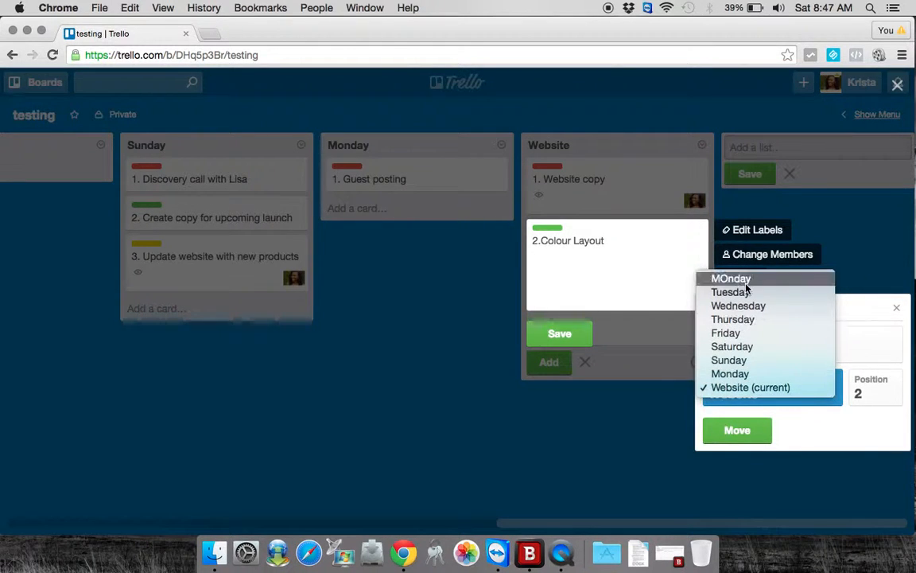
{"action": "left_click", "coordinate": [864, 383]}
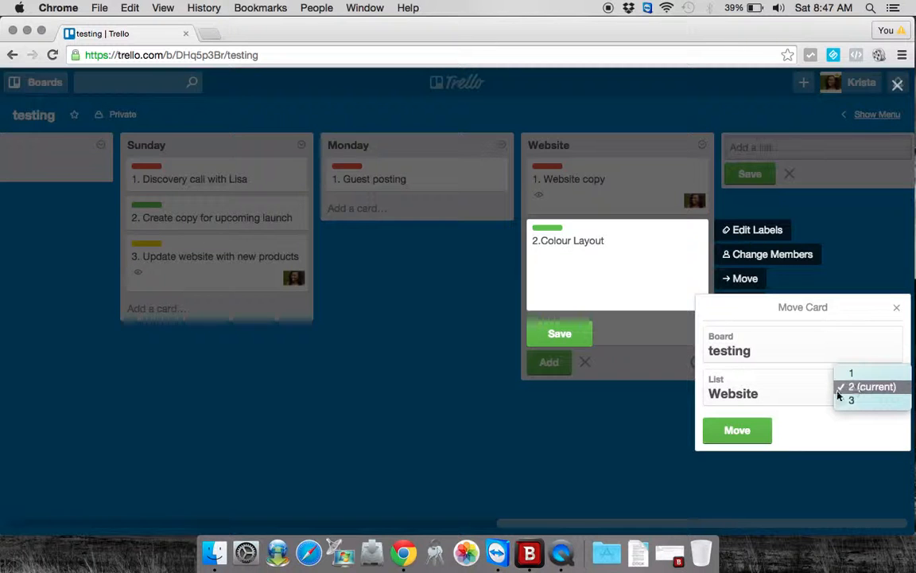
{"action": "double_click", "coordinate": [561, 301]}
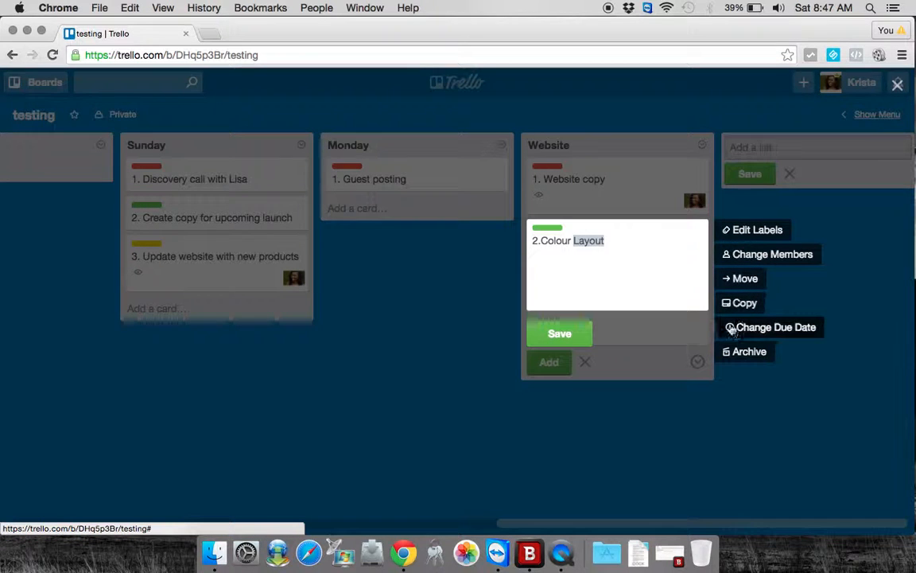
{"action": "left_click", "coordinate": [744, 304]}
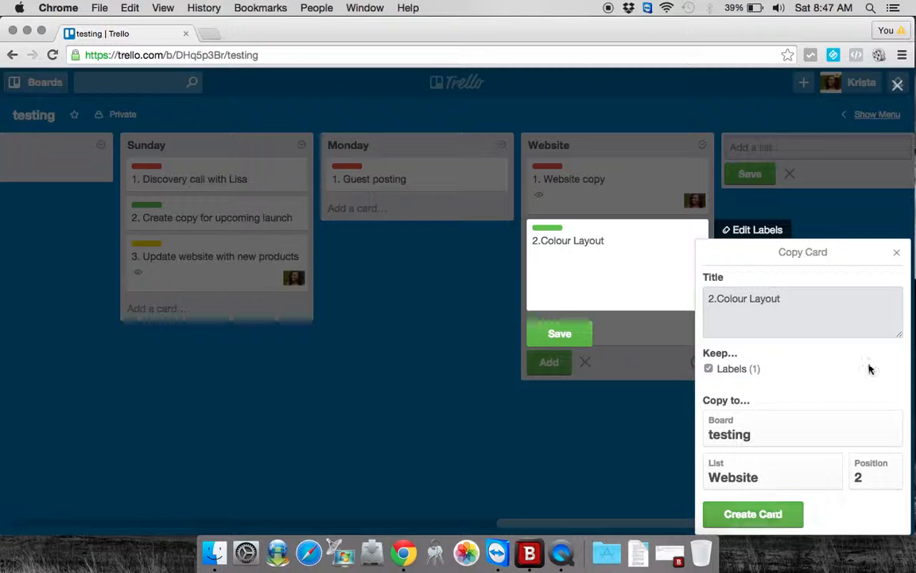
{"action": "left_click", "coordinate": [899, 253]}
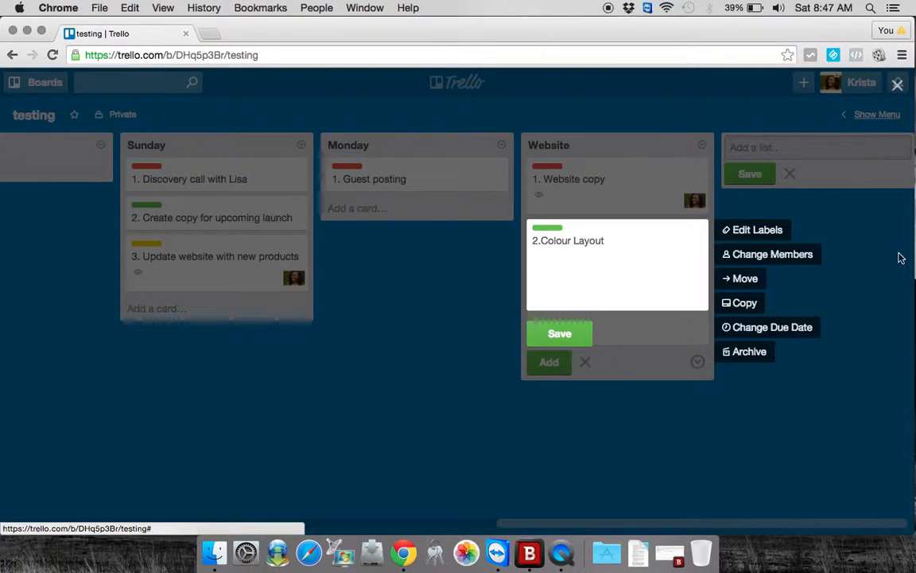
- Try a due date of 7/14/2015 for the "2.Colour Layout" card and open its time for editing
{"action": "left_click", "coordinate": [770, 328]}
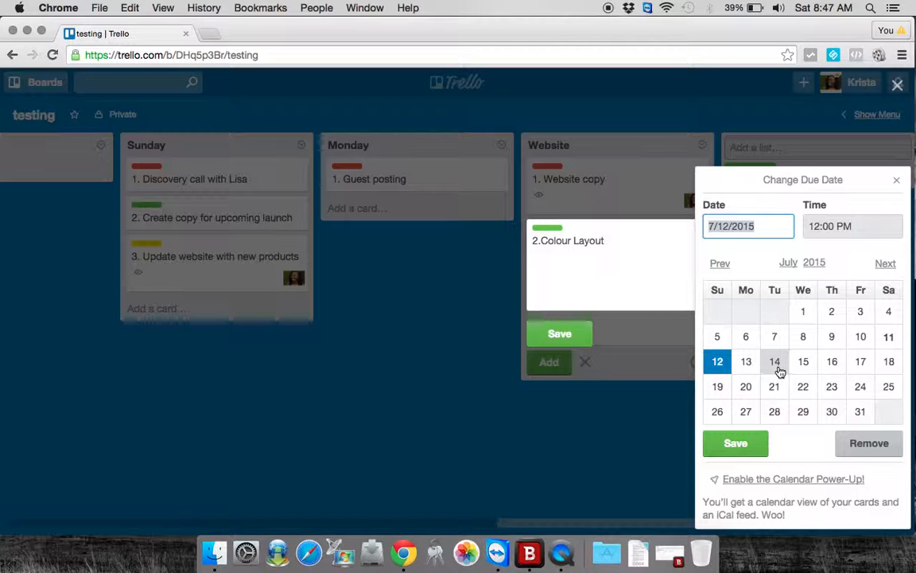
{"action": "left_click", "coordinate": [778, 370]}
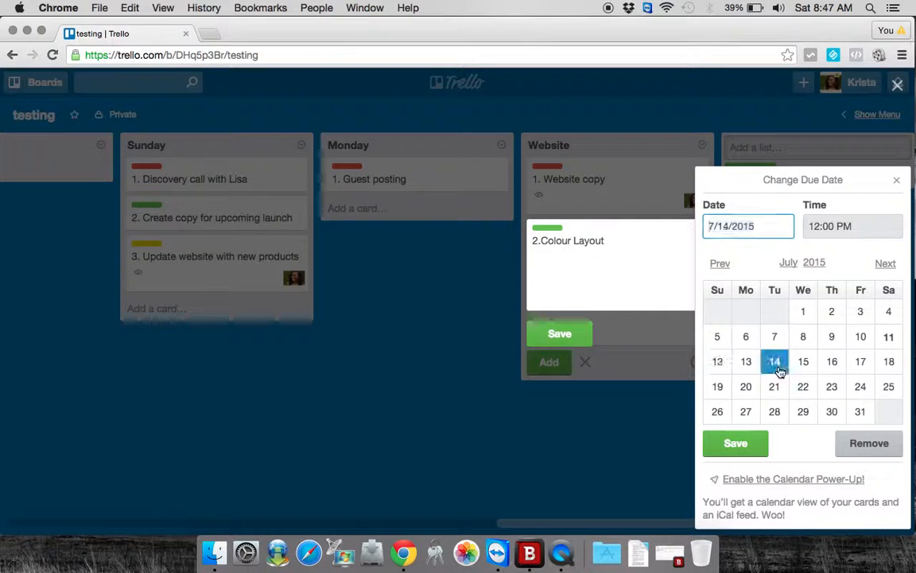
{"action": "left_click", "coordinate": [835, 226]}
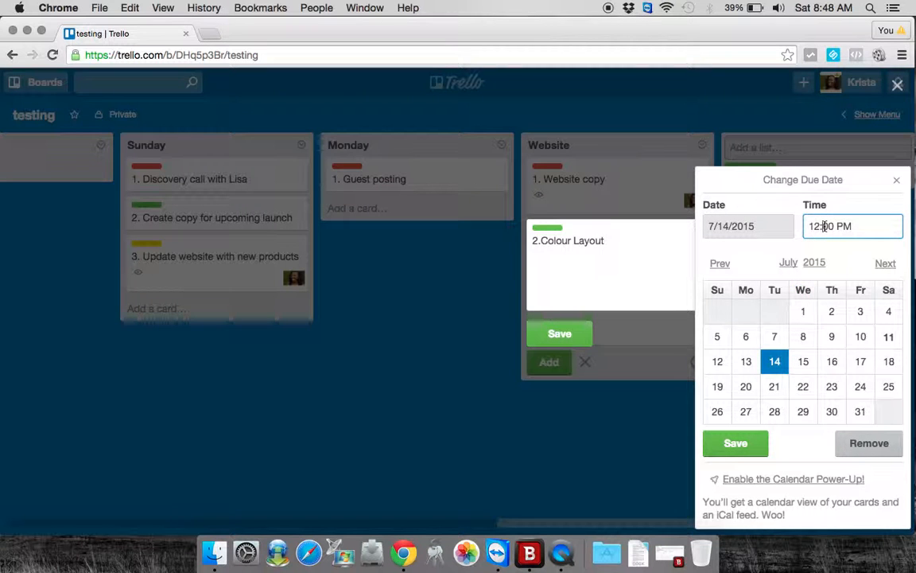
- Enable the Calendar Power-Up for the board and leave the card's quick editor without saving a due date
{"action": "left_click", "coordinate": [762, 480]}
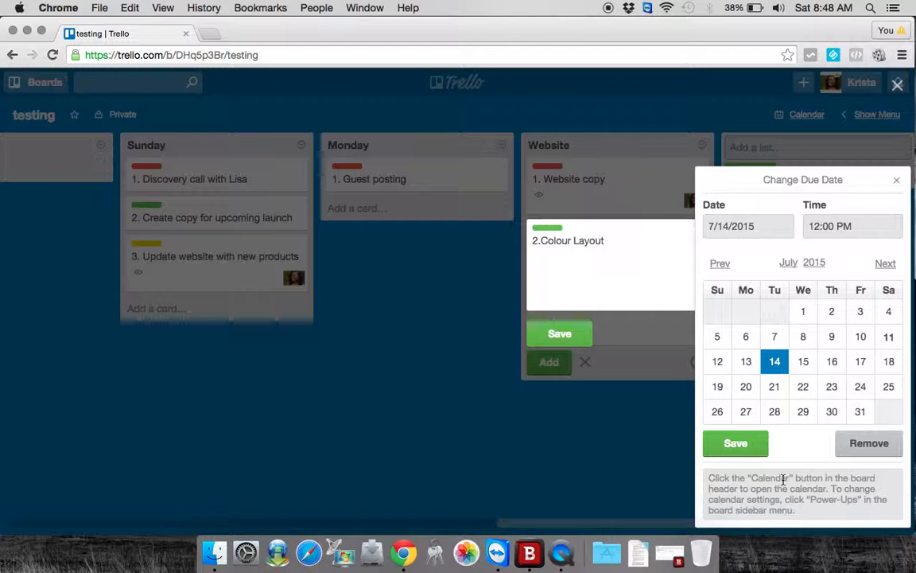
{"action": "left_click", "coordinate": [899, 182]}
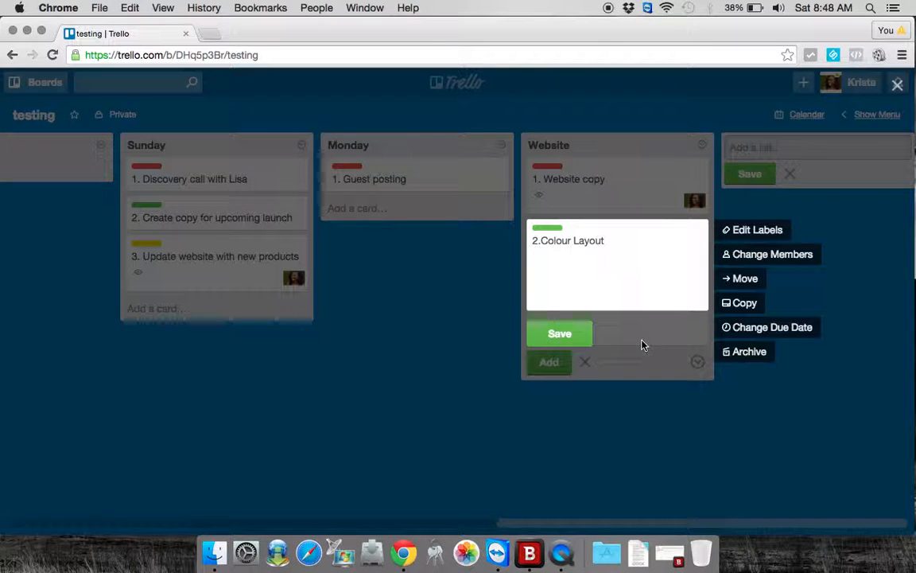
{"action": "left_click", "coordinate": [483, 340]}
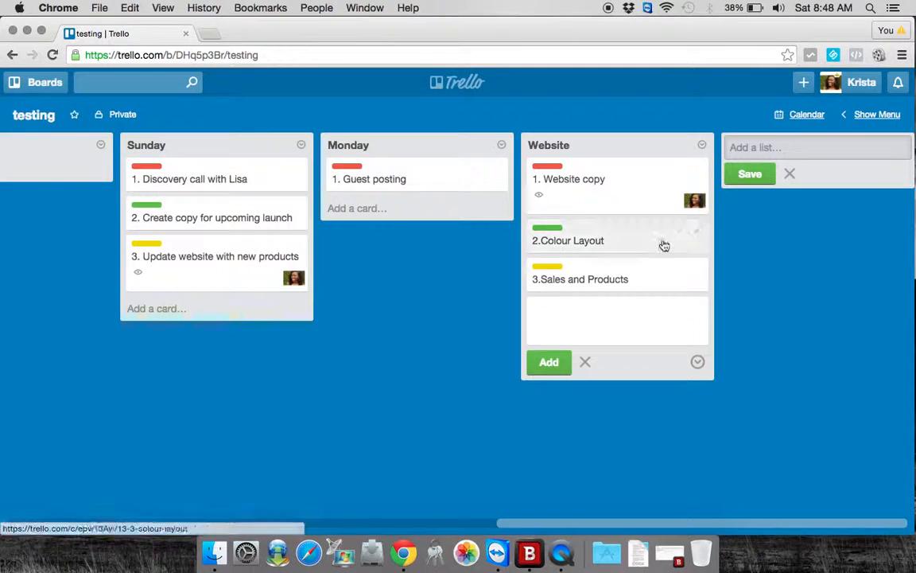